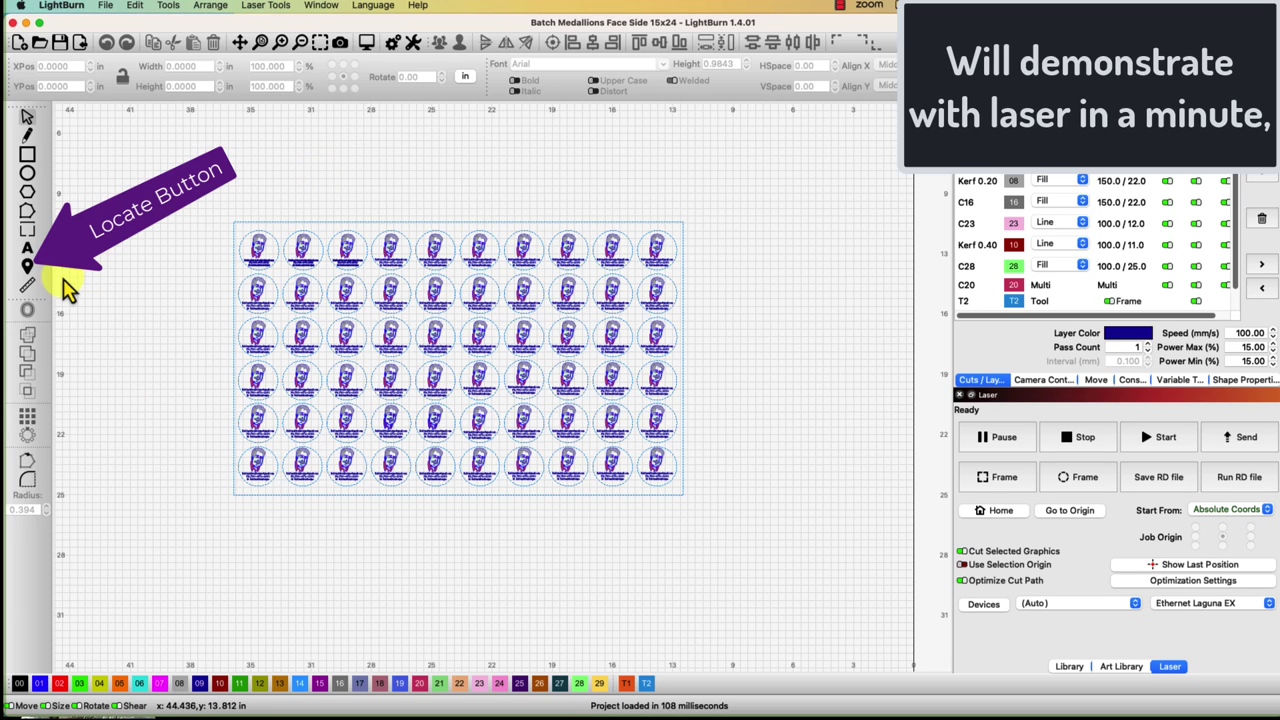
- Use Locate to move the laser head onto the medallion grid's top-left corner at the jig
left_click(28, 266)
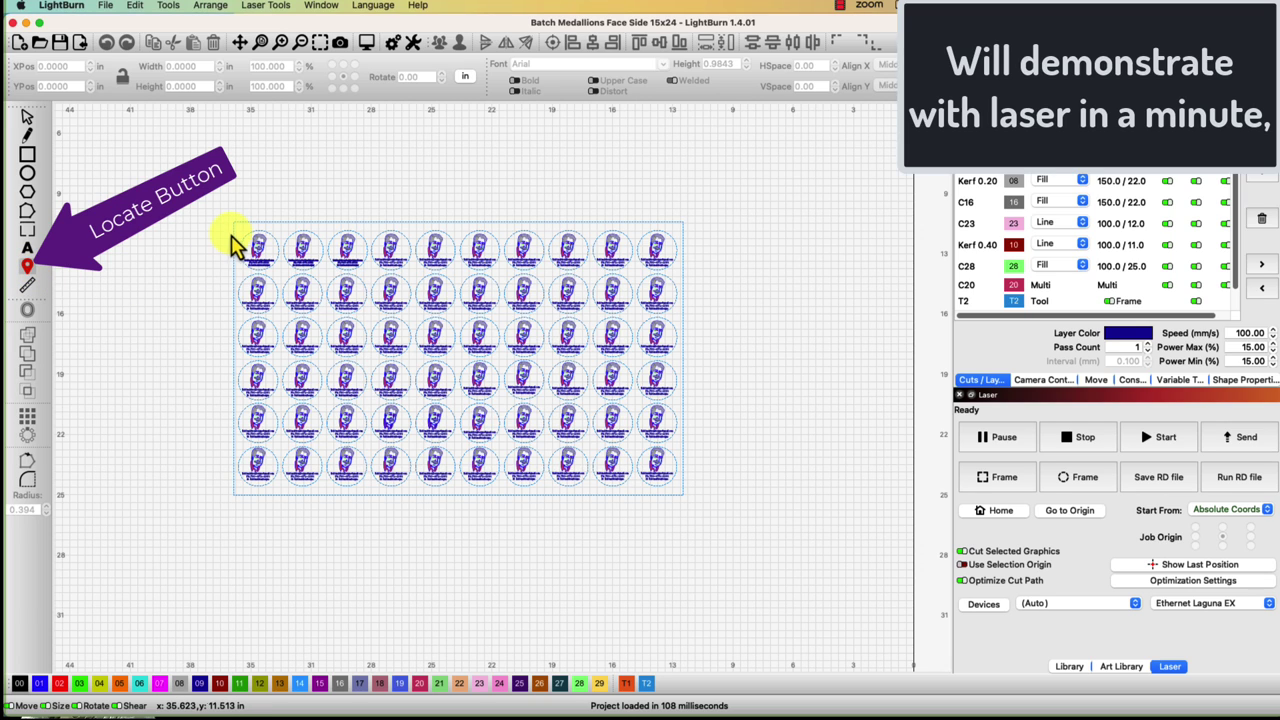
scroll(230, 245, "down", 1)
scroll(230, 245, "up", 3)
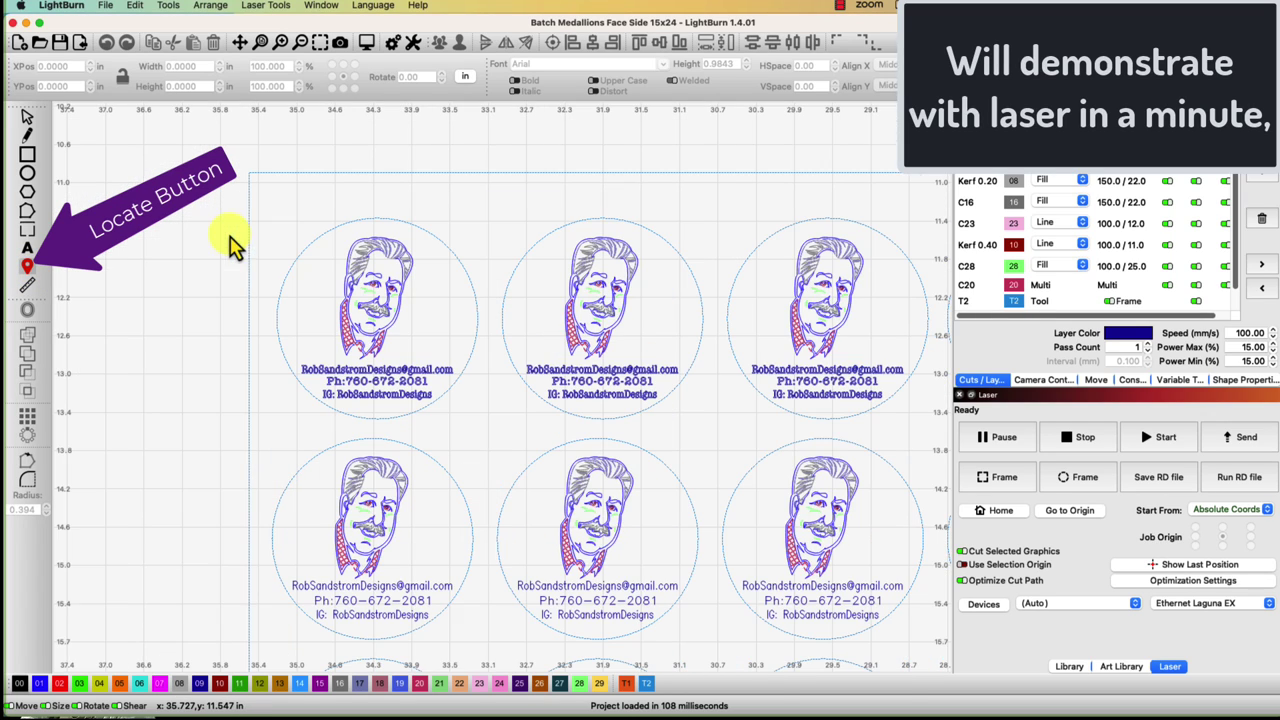
scroll(274, 357, "up", 2)
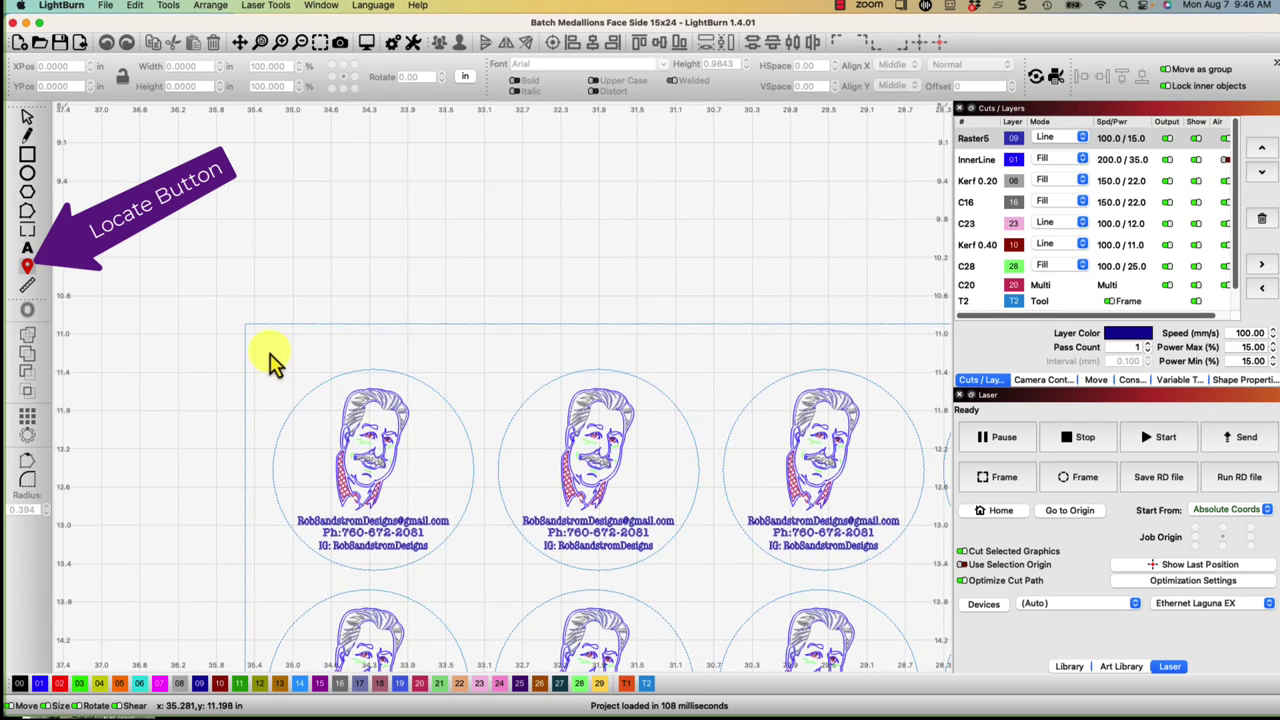
scroll(271, 363, "up", 3)
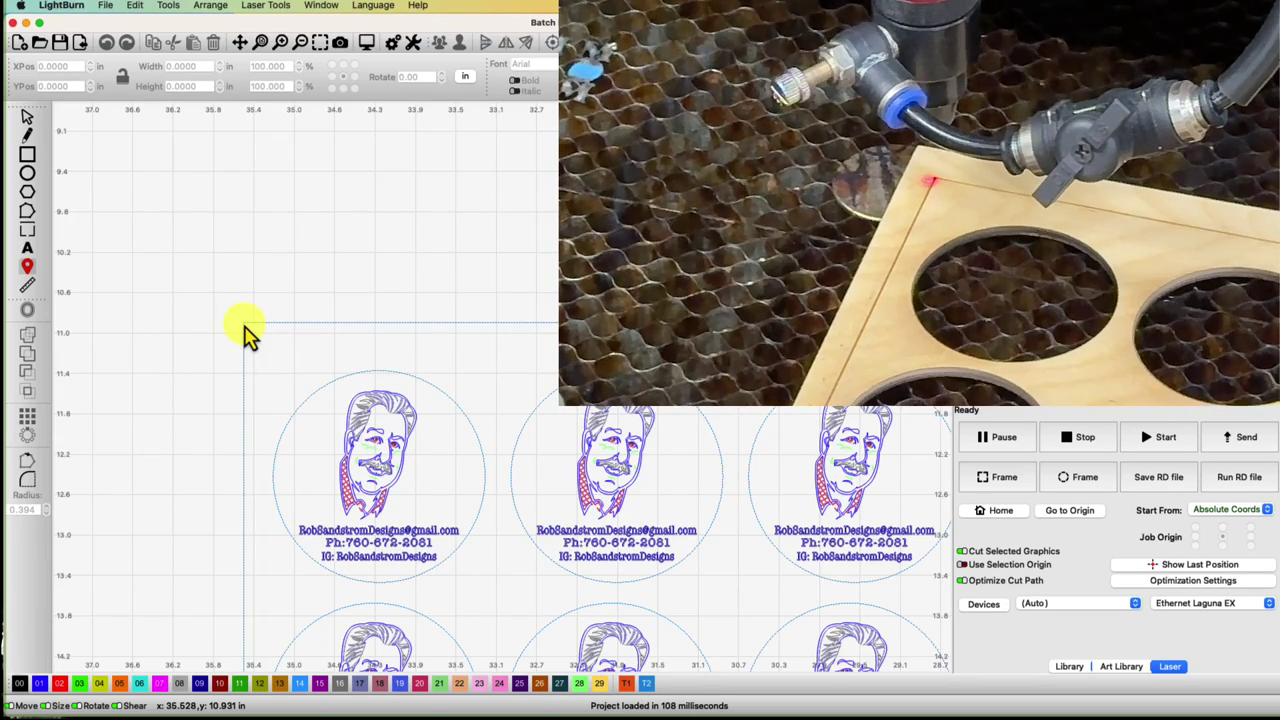
left_click(245, 324)
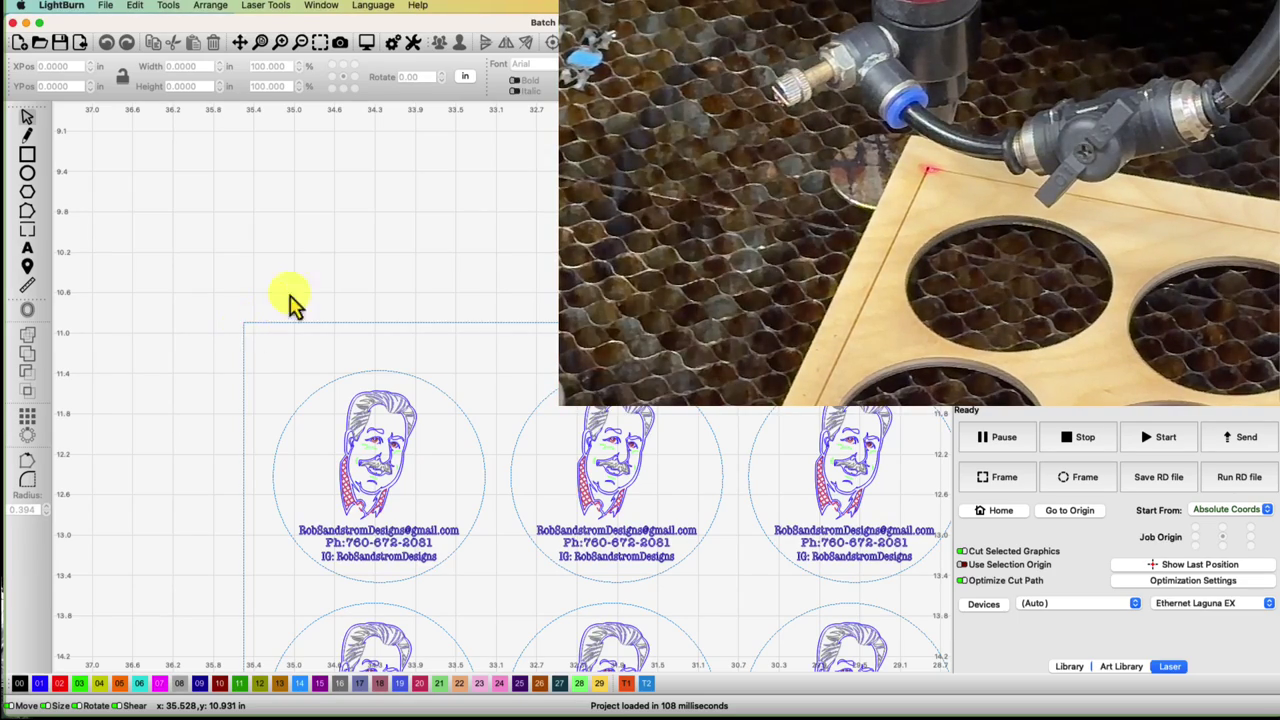
- Zoom to the medallion grid's top-right corner and switch to the Locate tool
scroll(320, 288, "down", 2)
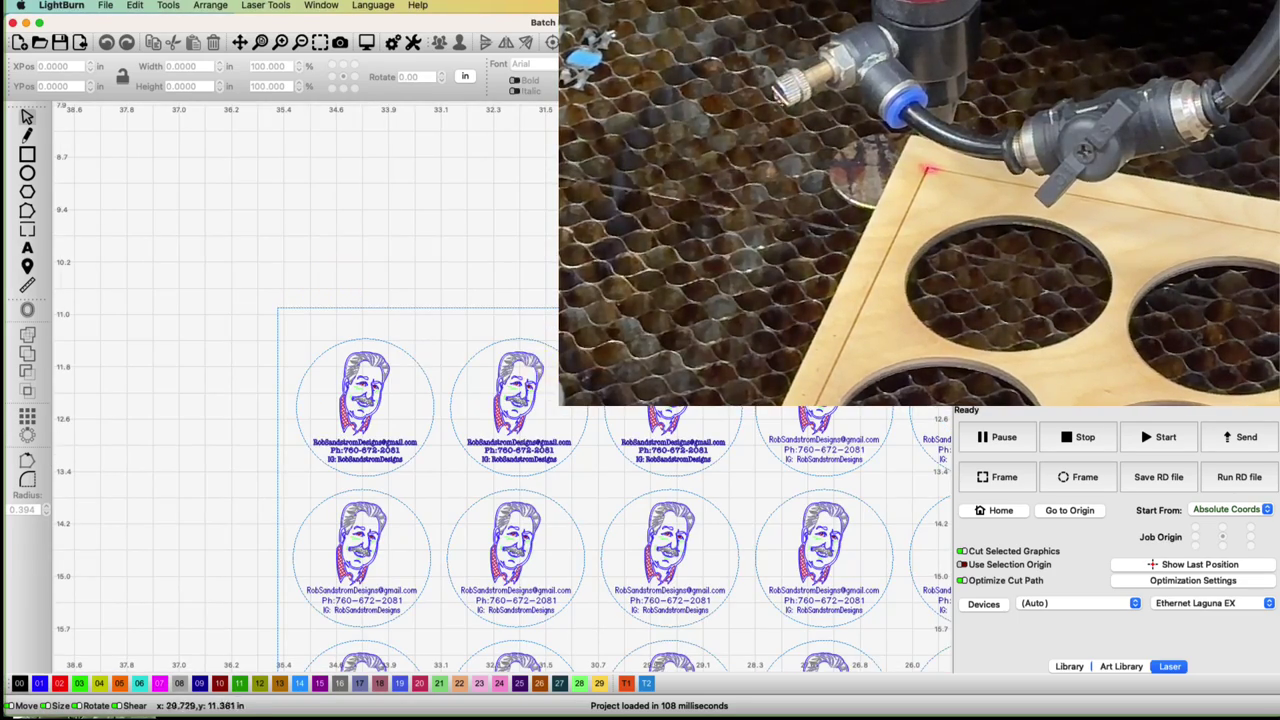
scroll(400, 378, "right", 8)
scroll(523, 334, "right", 10)
scroll(725, 405, "up", 6)
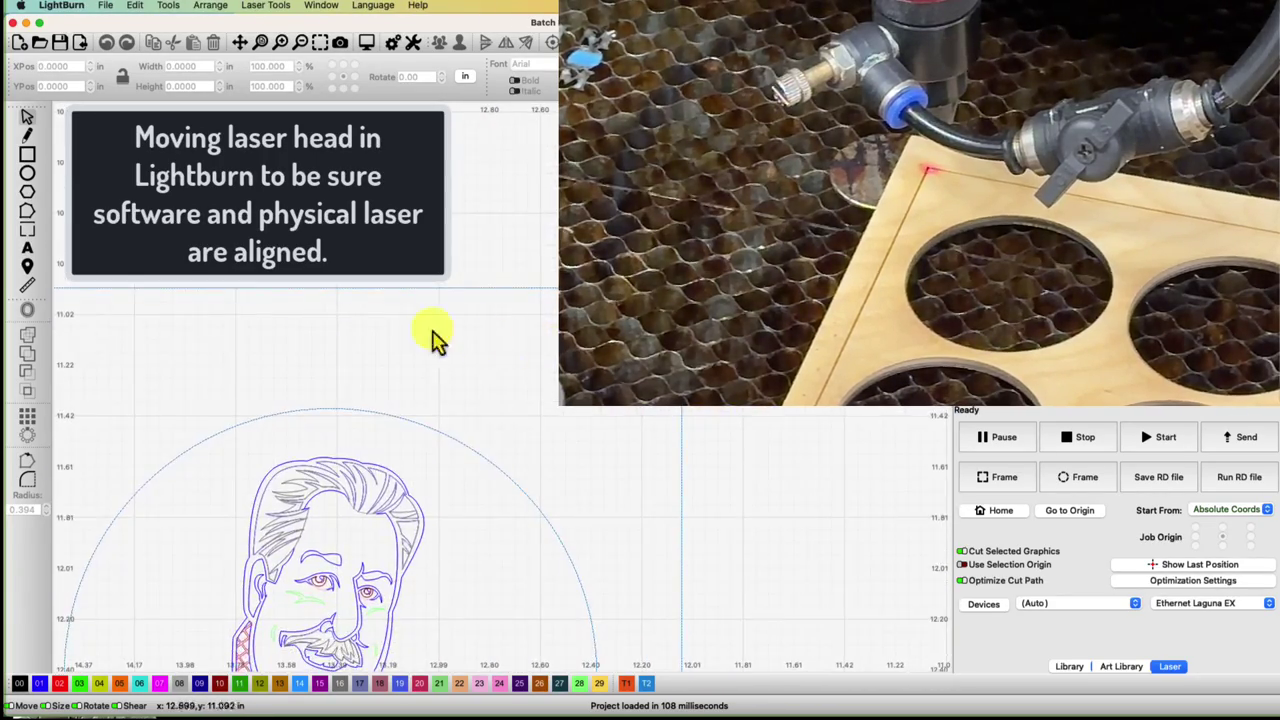
left_click(28, 266)
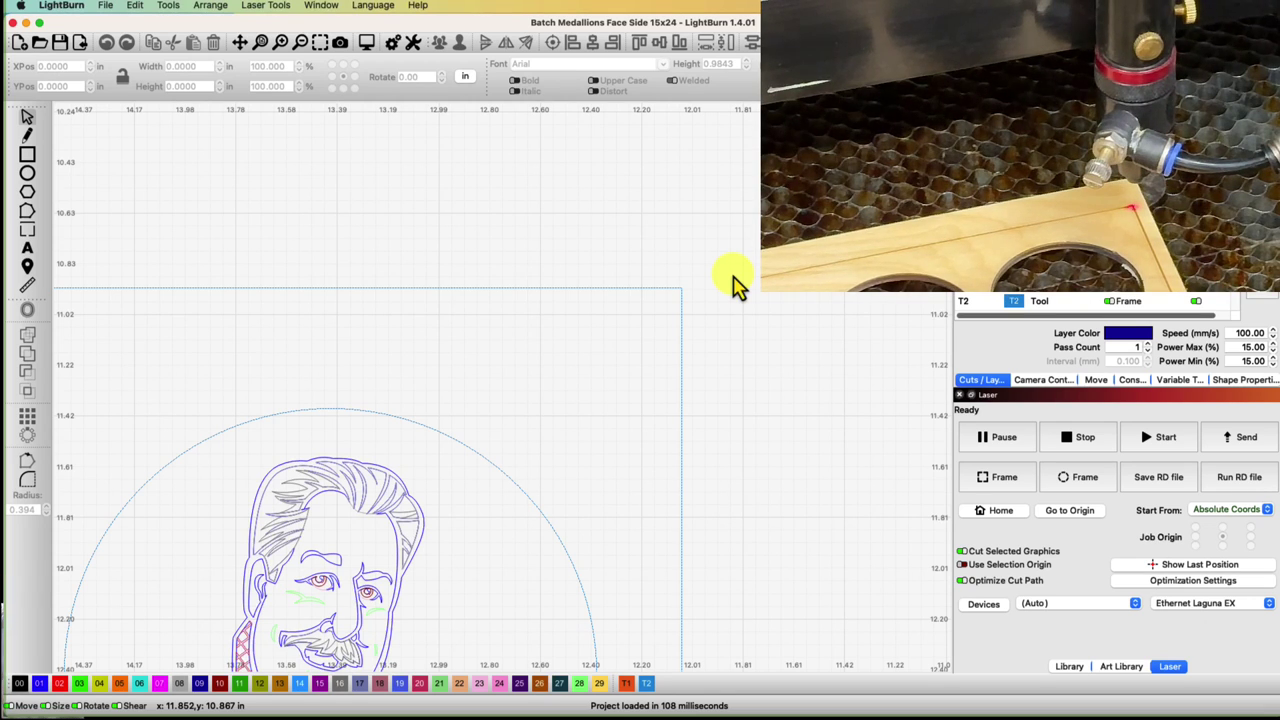
- Zoom in on the medallion grid's top-left corner
scroll(517, 351, "down", 10)
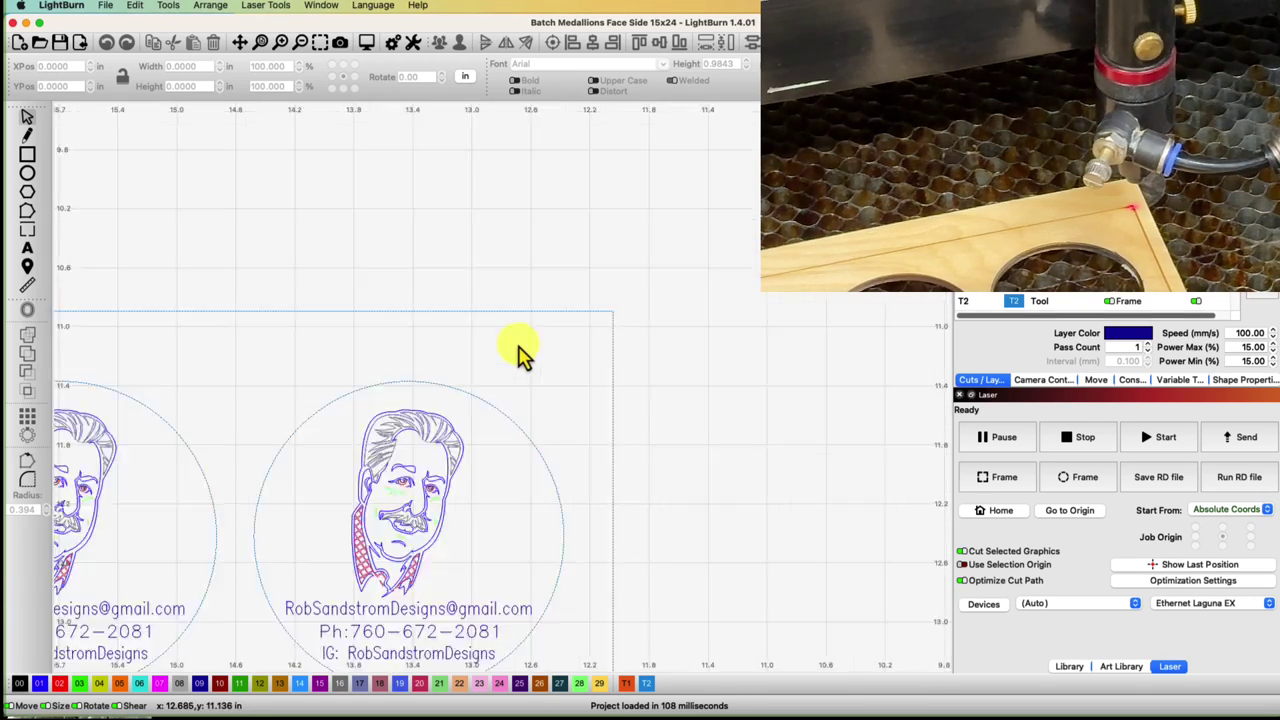
scroll(500, 349, "up", 5)
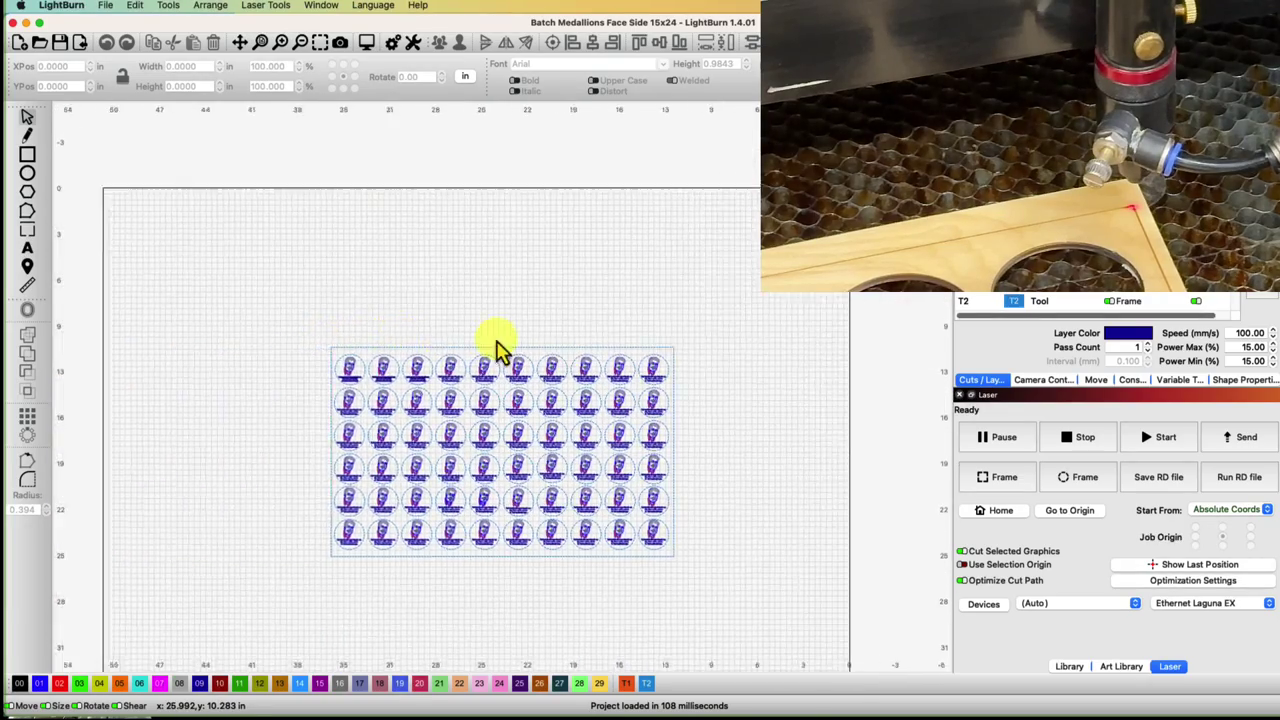
scroll(349, 337, "up", 5)
scroll(320, 251, "up", 3)
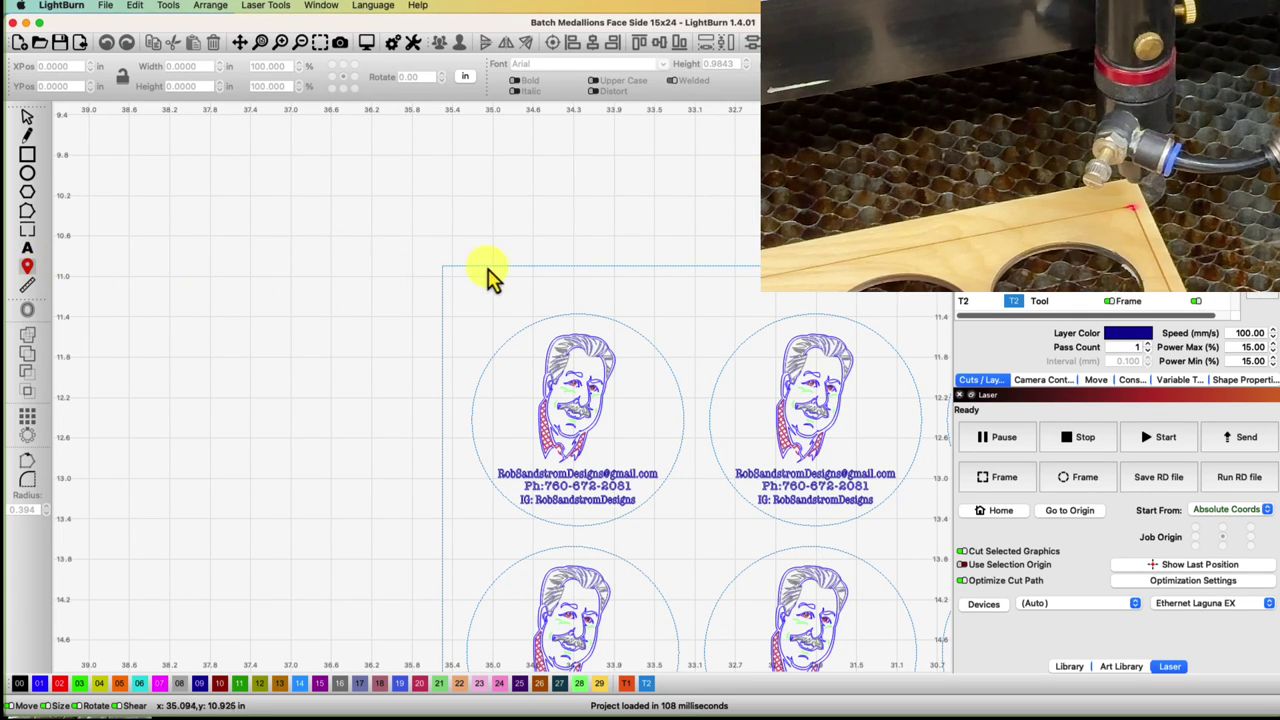
scroll(443, 277, "up", 2)
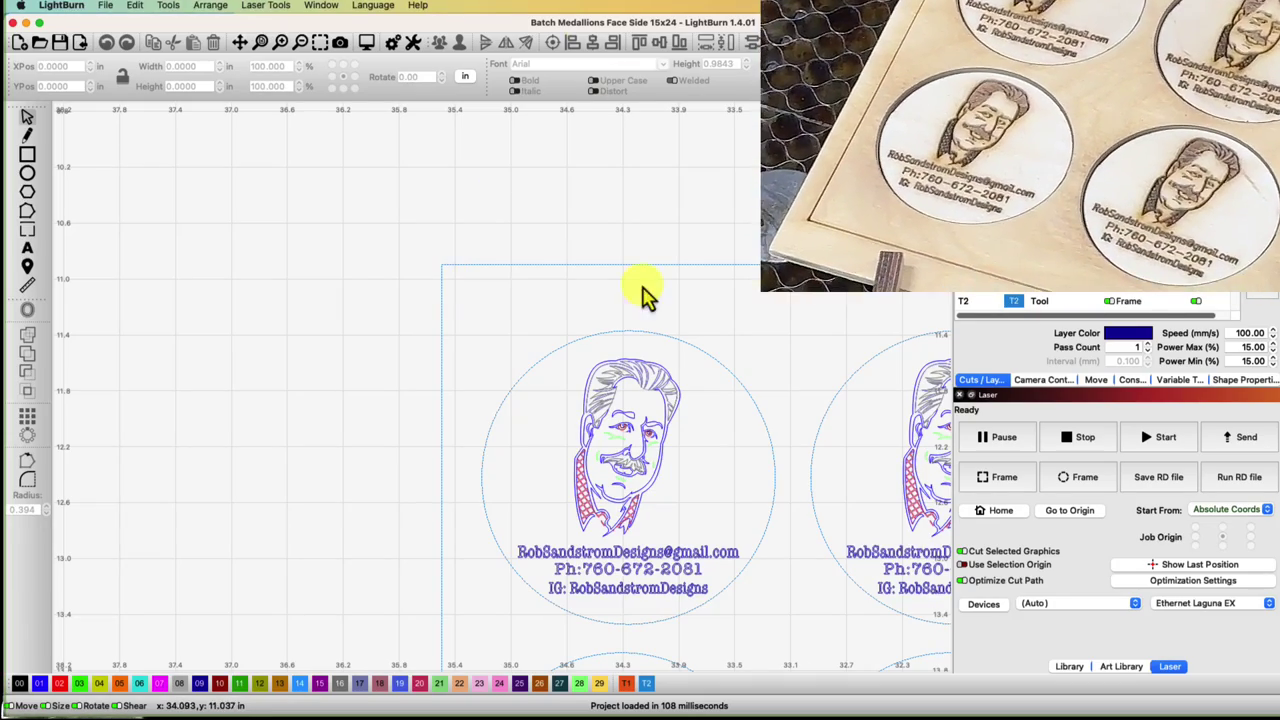
- Zoom in on the medallion grid's bottom-left corner
scroll(425, 383, "down", 5)
scroll(443, 395, "down", 5)
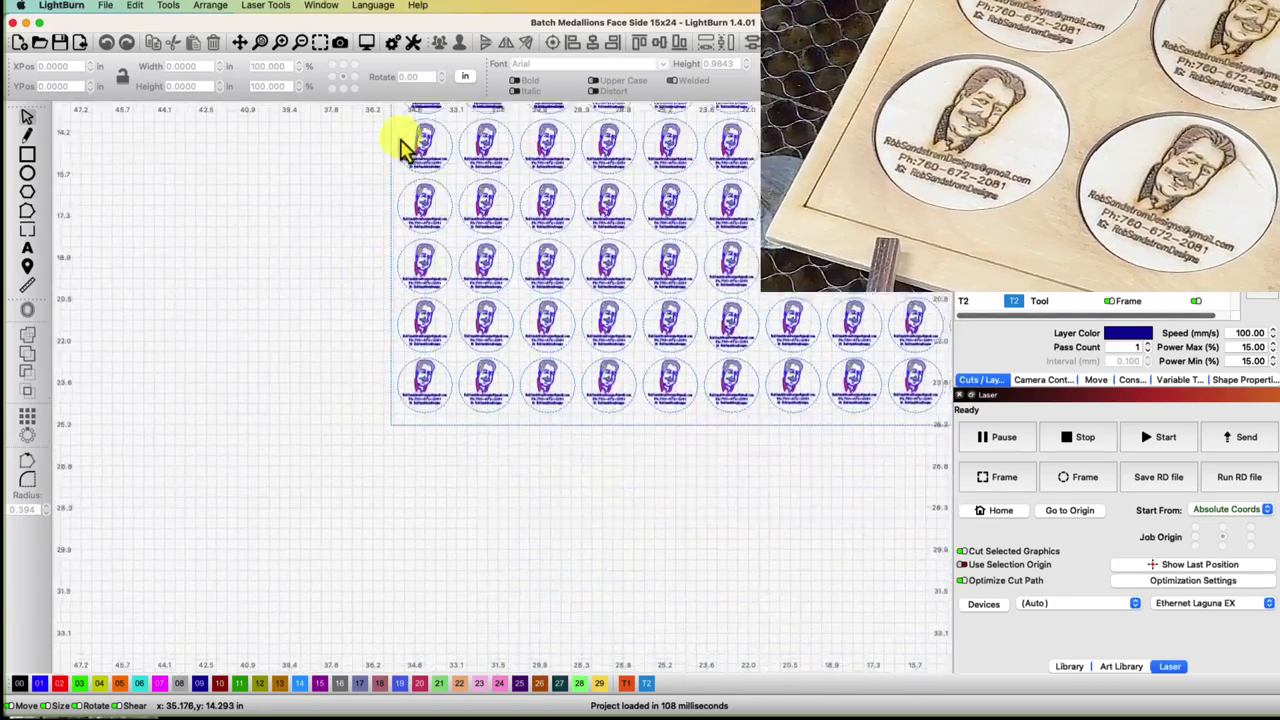
scroll(390, 200, "up", 2)
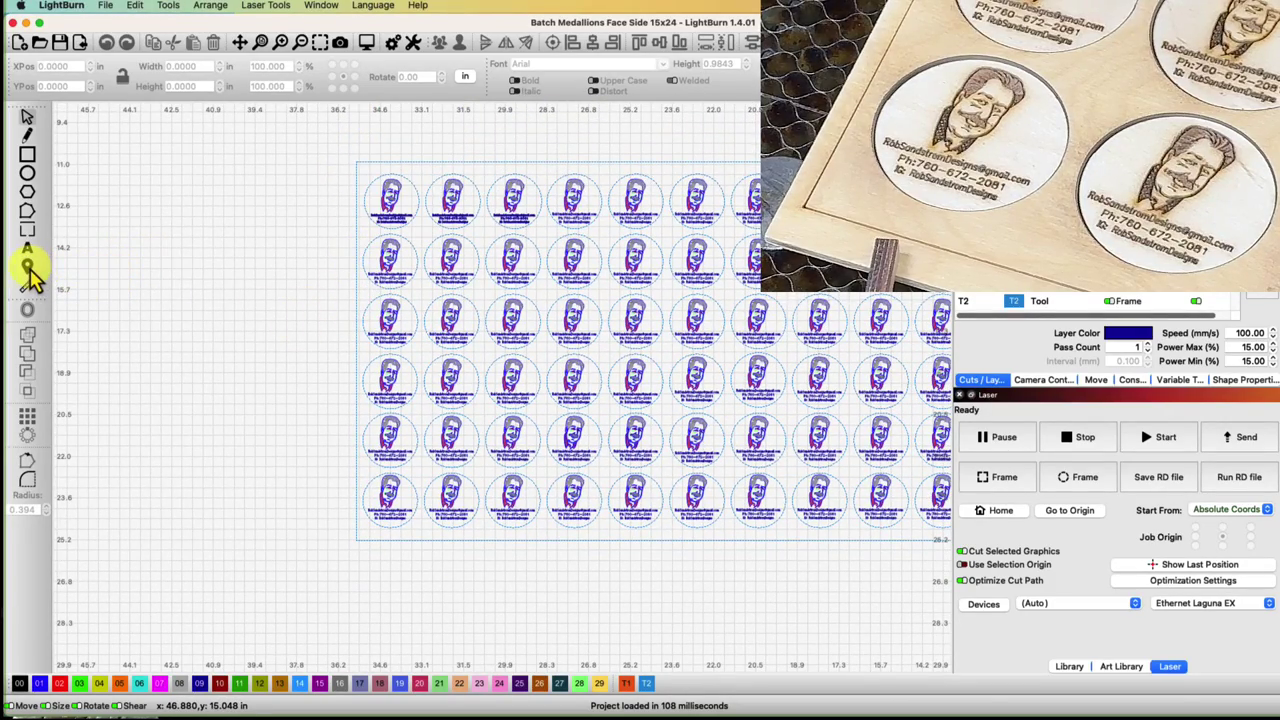
scroll(349, 557, "up", 8)
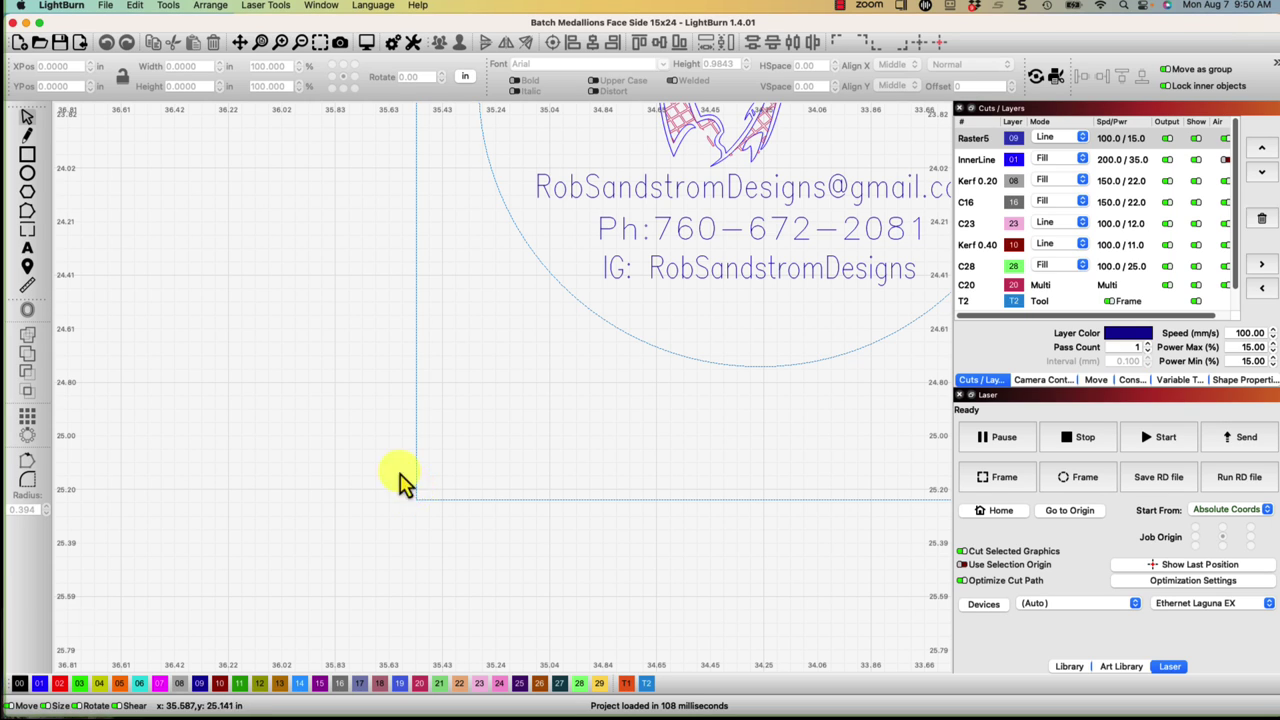
scroll(392, 434, "down", 4)
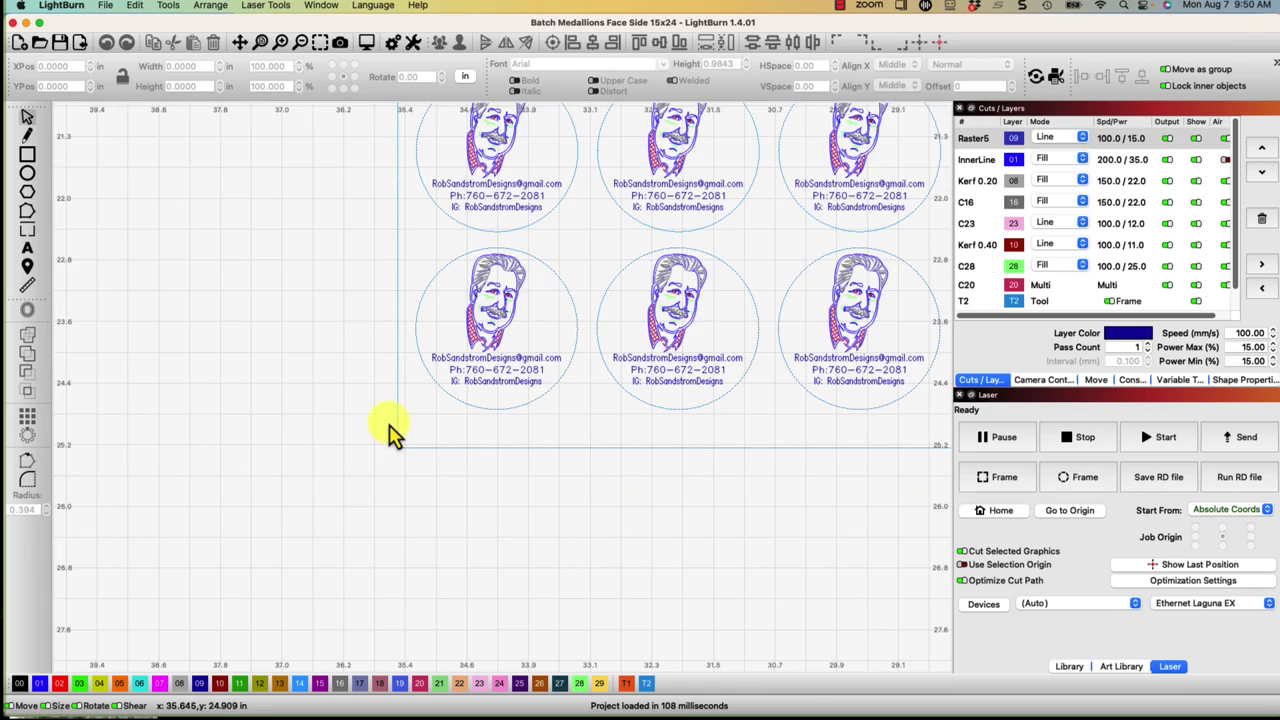
scroll(357, 371, "down", 5)
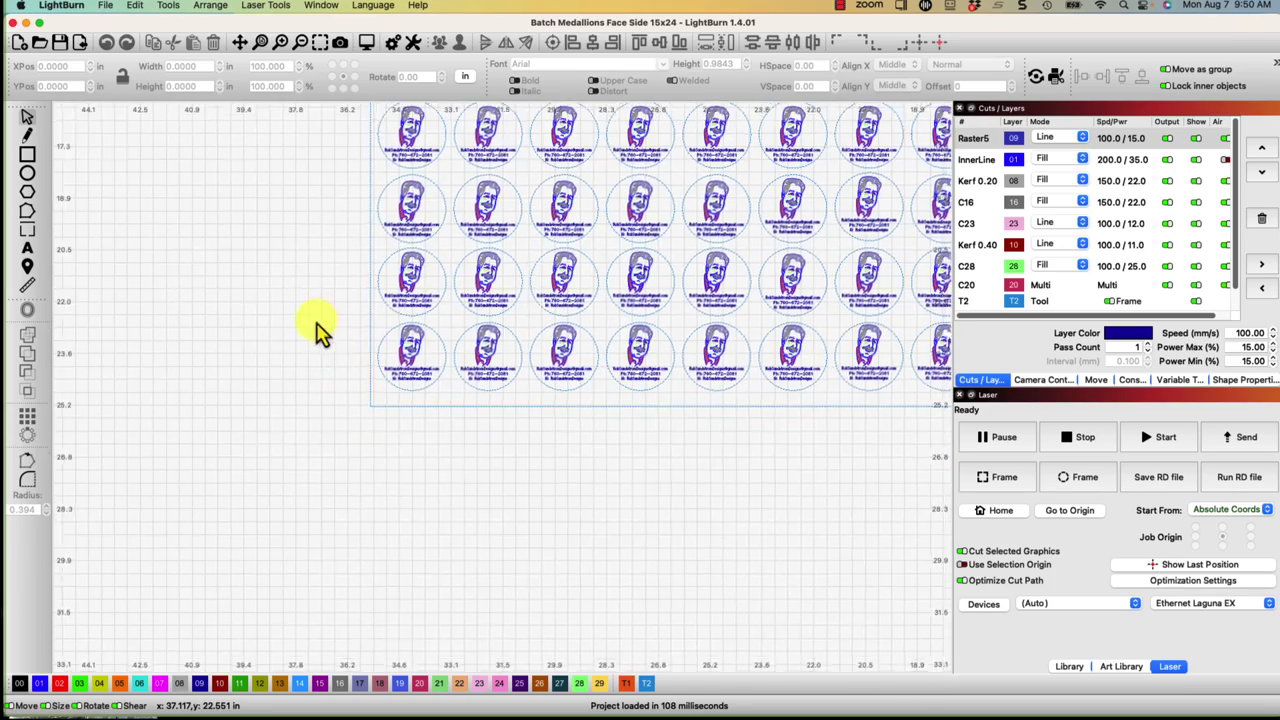
scroll(243, 414, "down", 6)
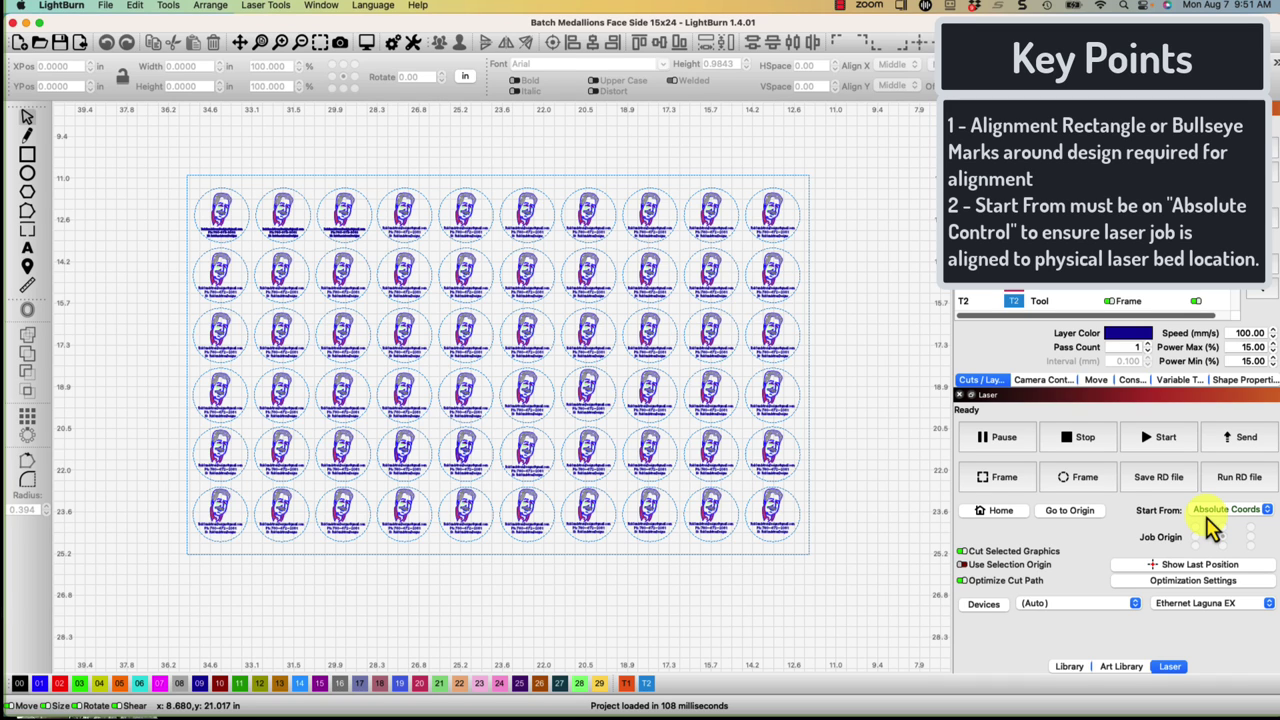
- Use the Locate tool at the medallion grid's corner
left_click(28, 268)
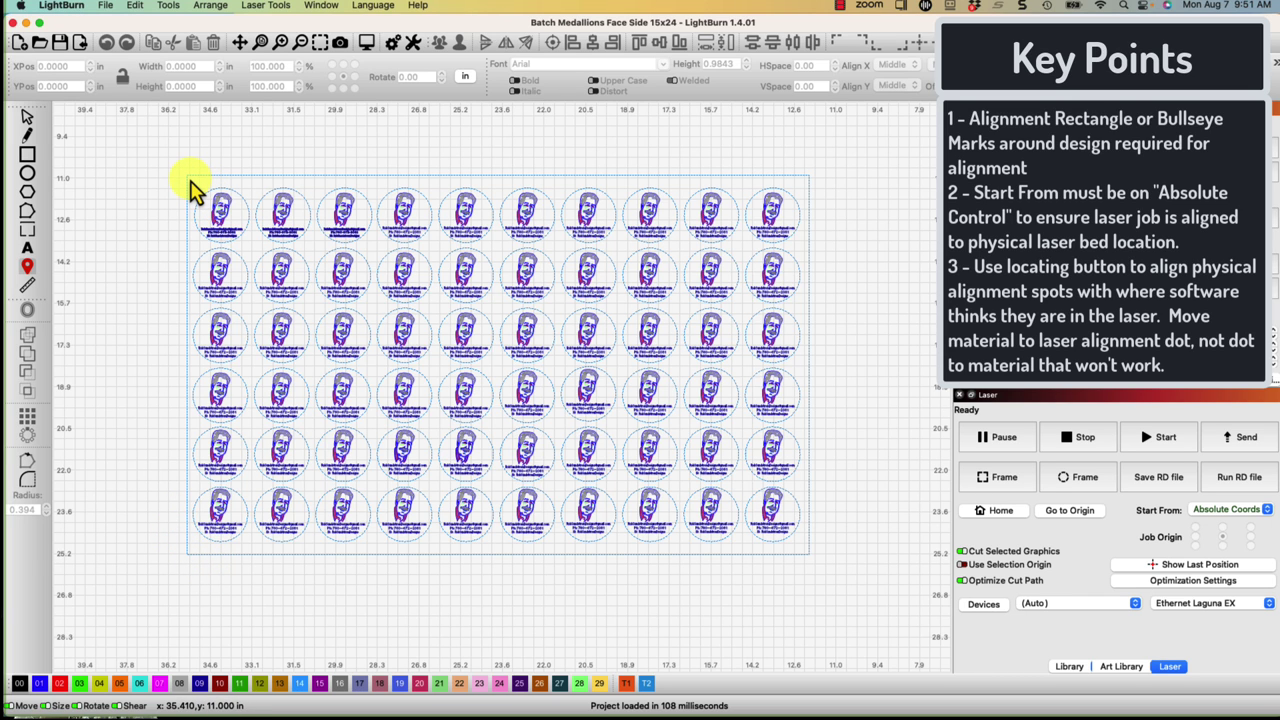
scroll(193, 185, "up", 5)
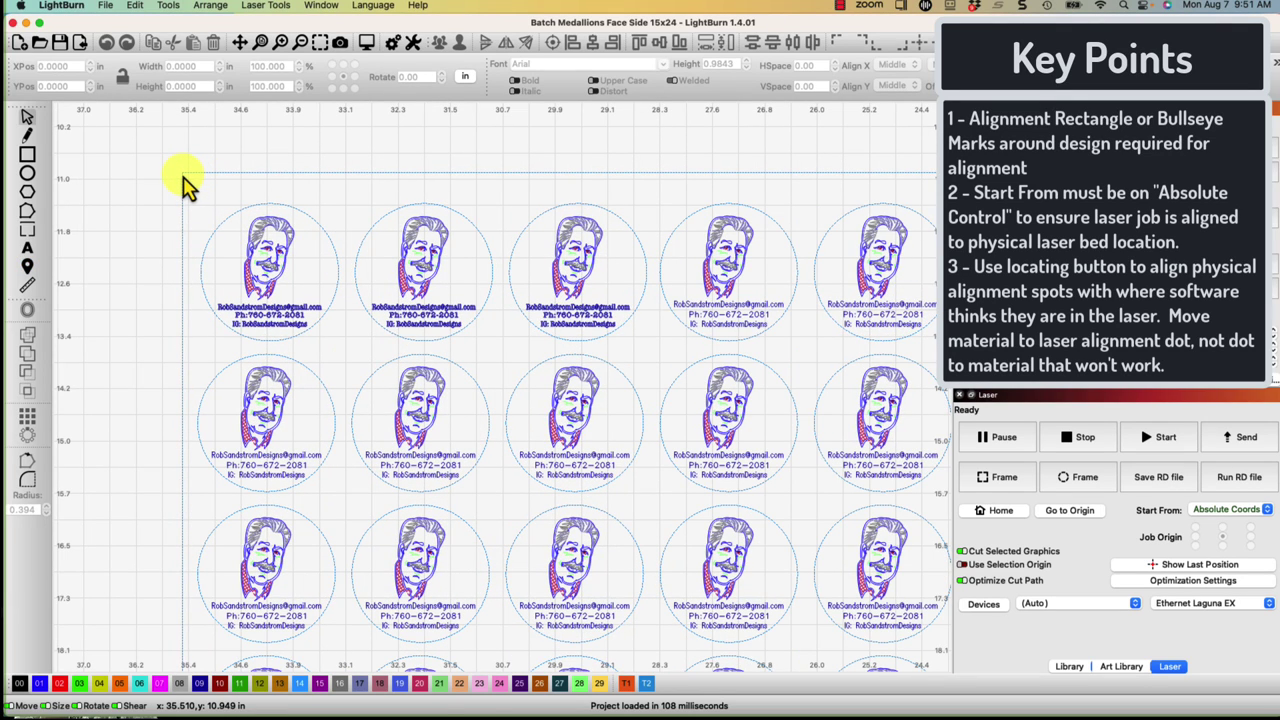
left_click(185, 185)
left_click(27, 266)
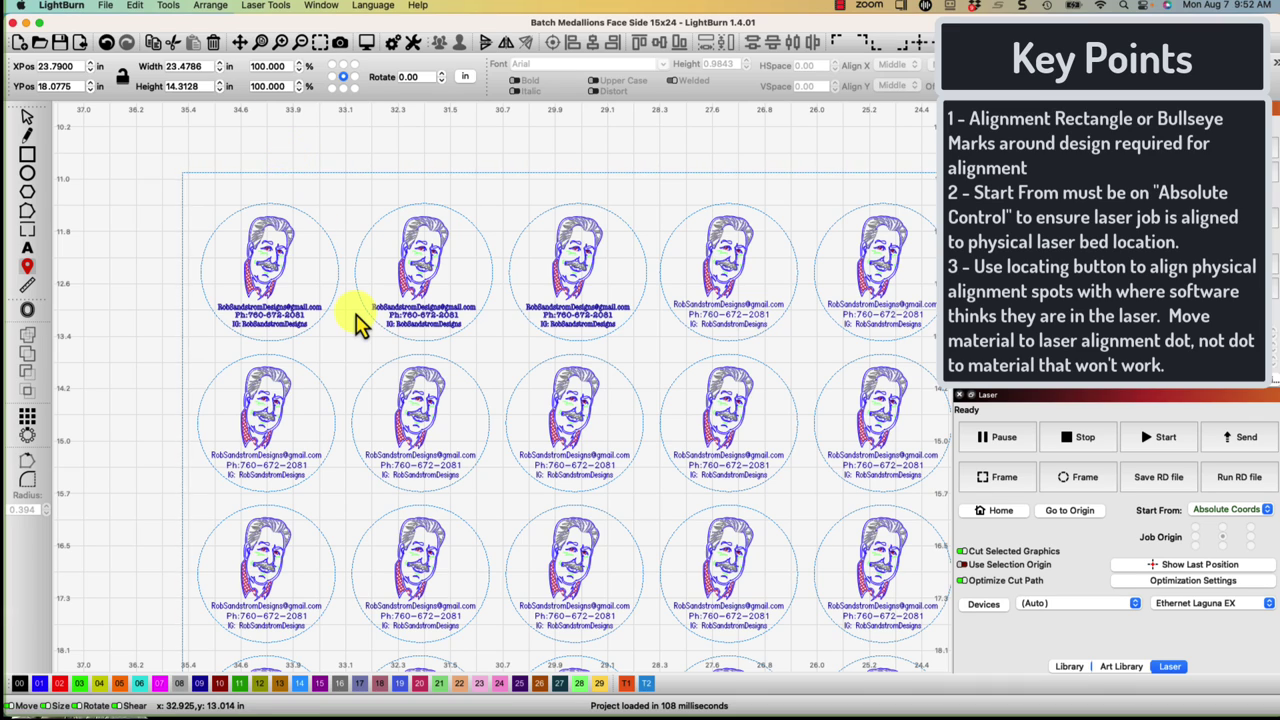
- Select the entire 60-medallion grid as one 23.4786 × 14.3128 in object
scroll(360, 318, "up", 1)
scroll(360, 318, "down", 5)
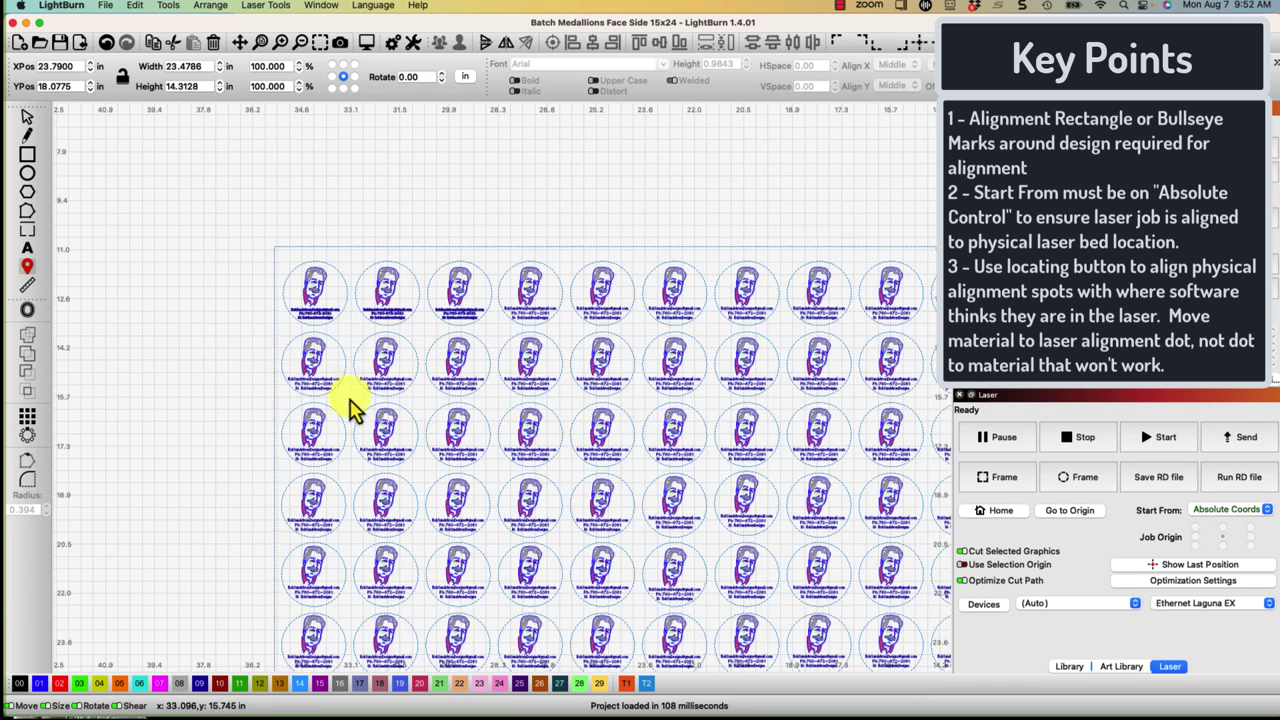
left_click_drag(343, 409, 230, 305)
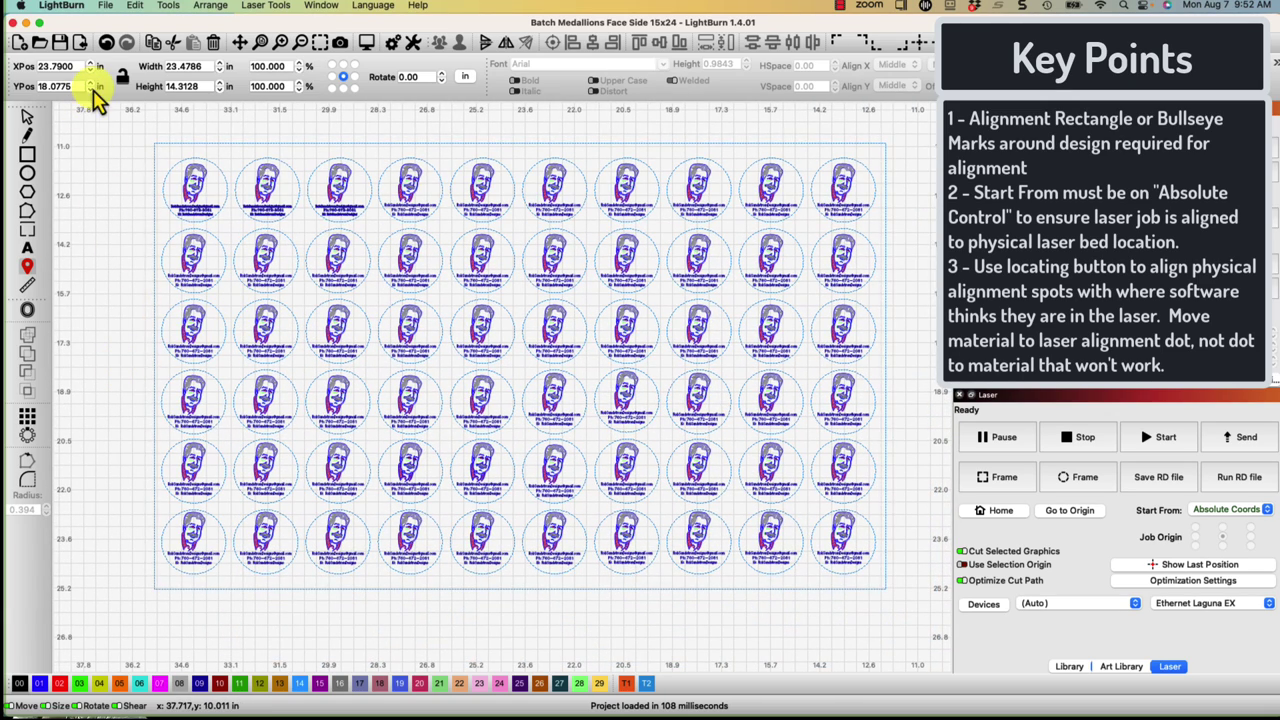
key("super+a")
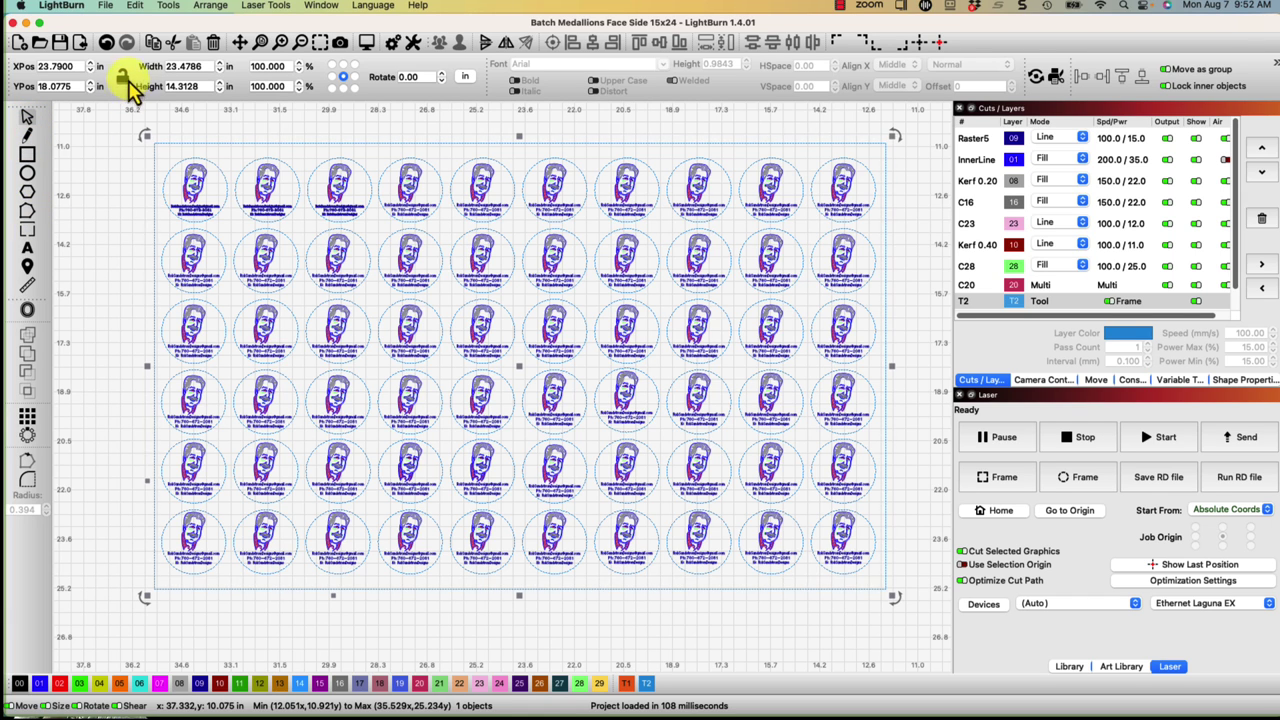
- Open '4 Slate Round Coaster Template.lbrn2' from the Templates folder
left_click(104, 8)
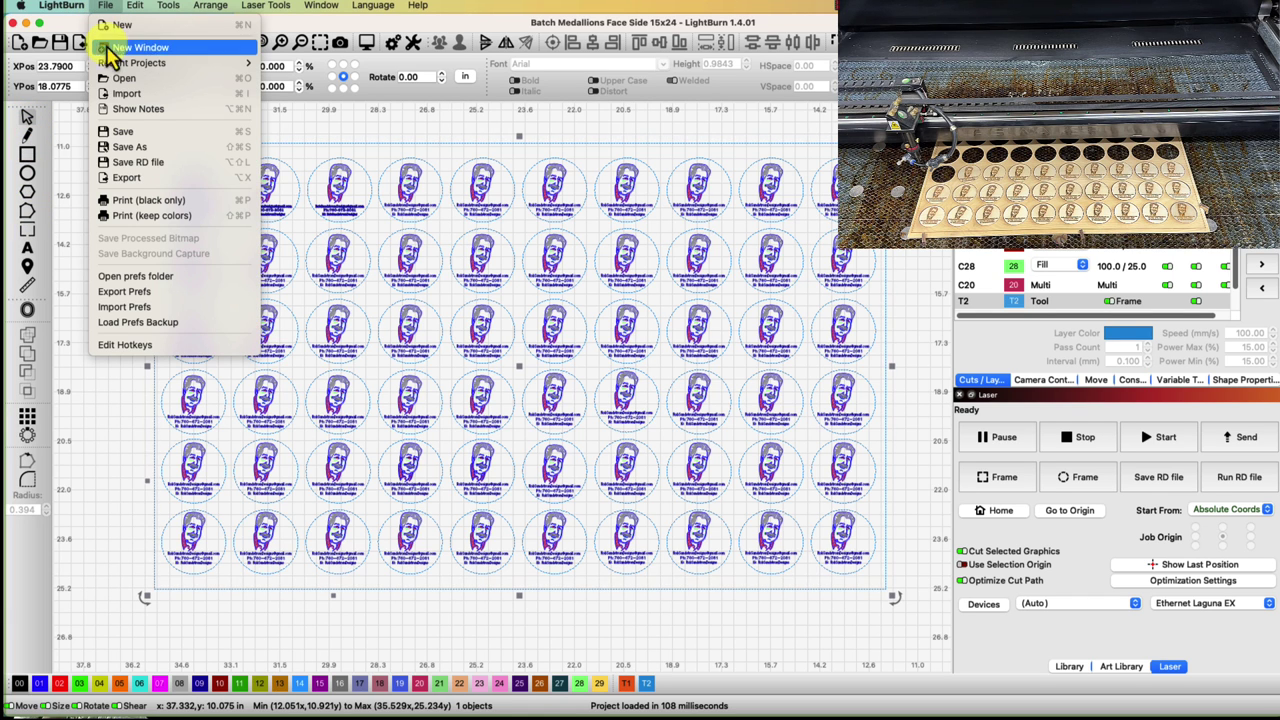
left_click(120, 78)
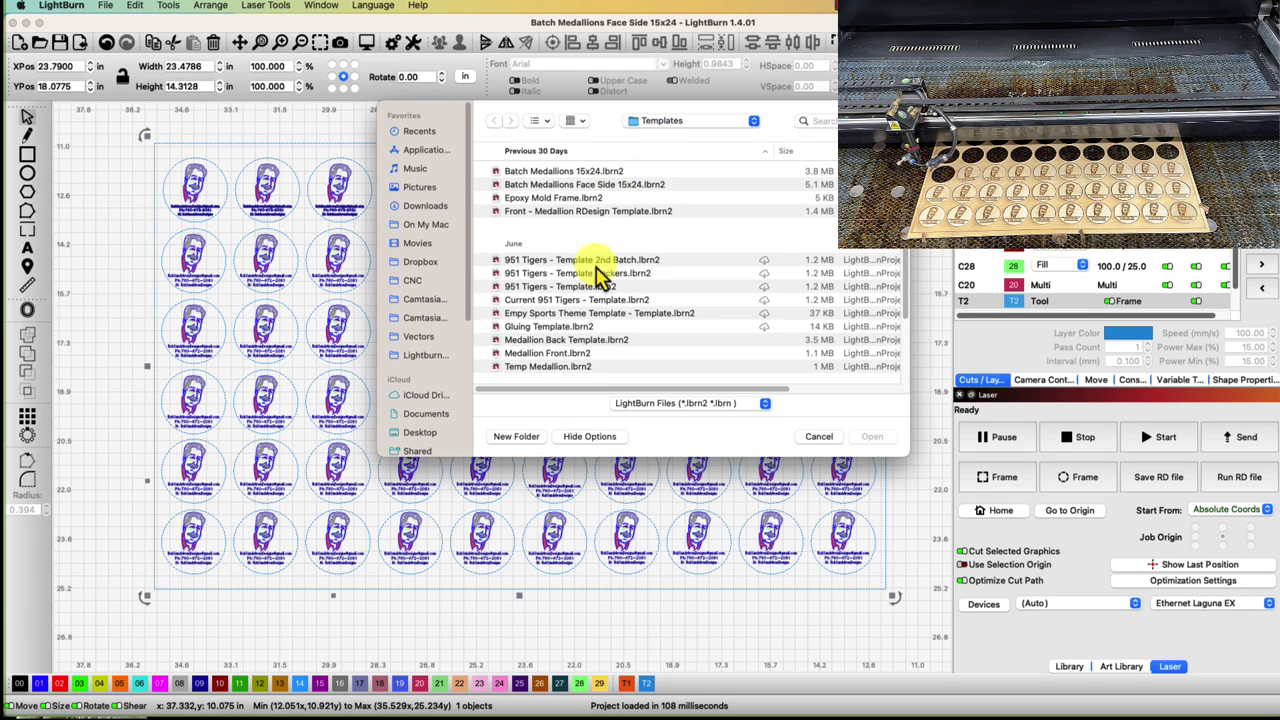
scroll(545, 355, "down", 5)
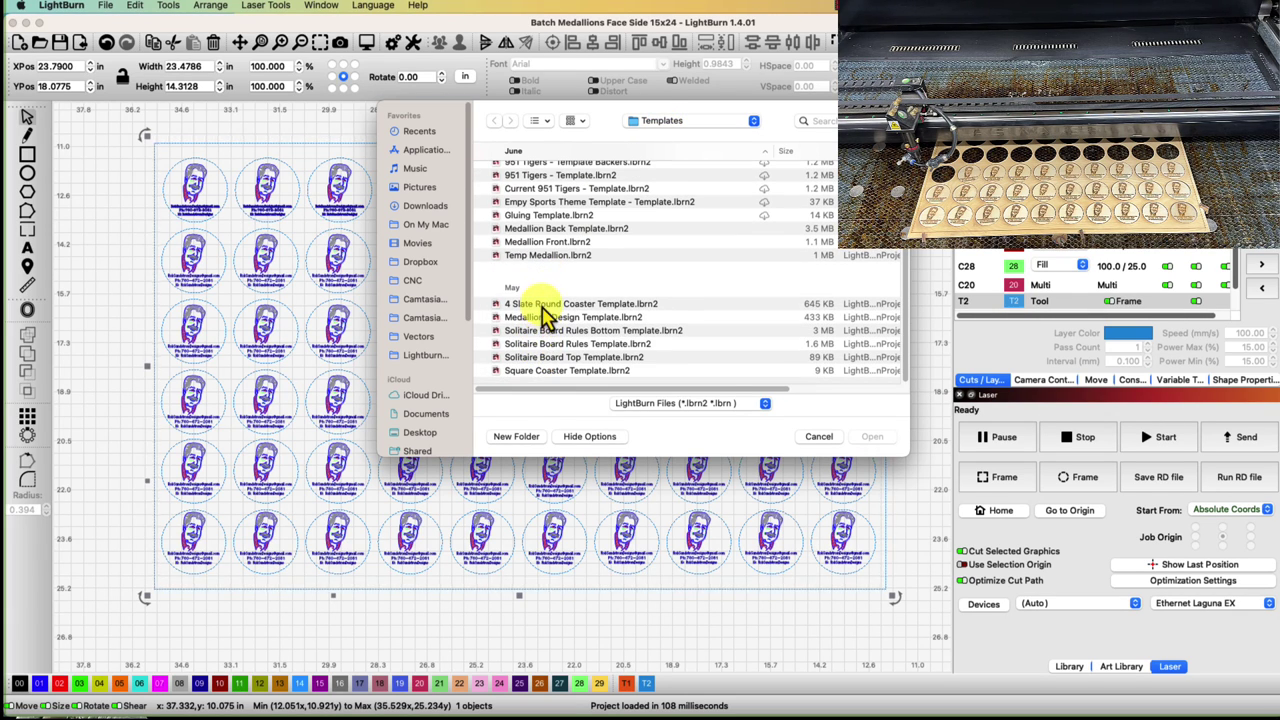
left_click(542, 305)
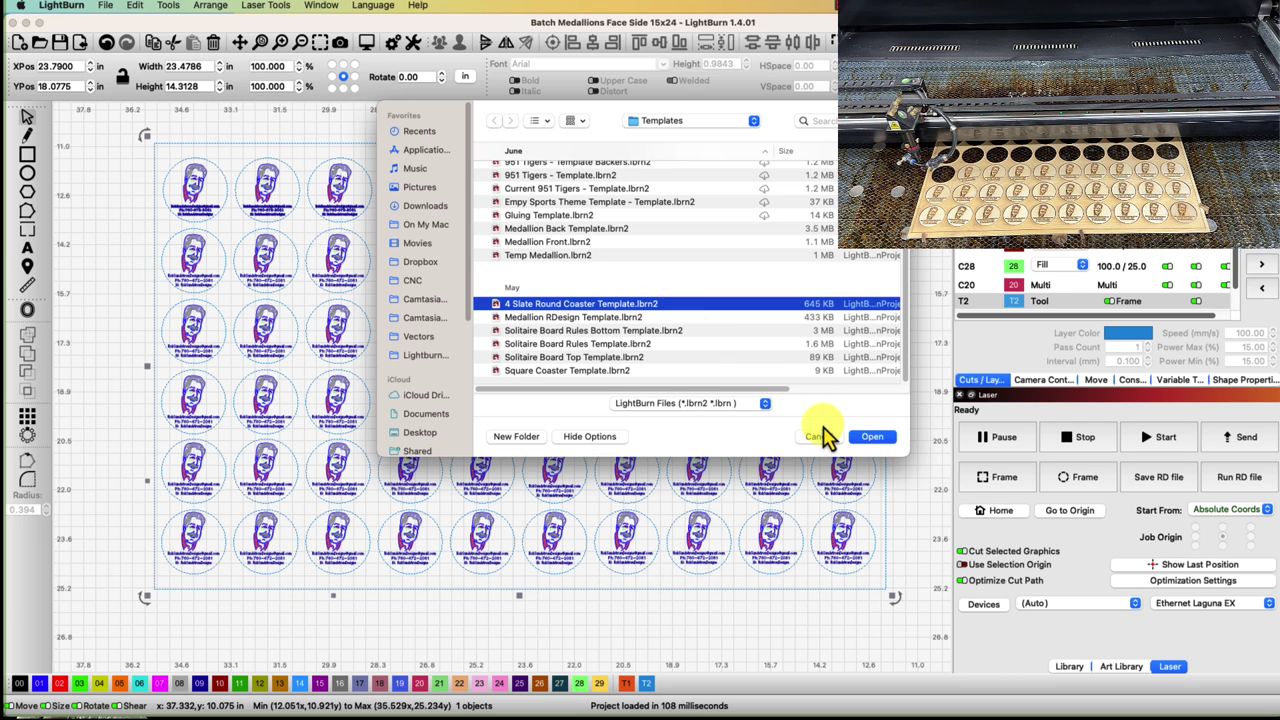
left_click(858, 437)
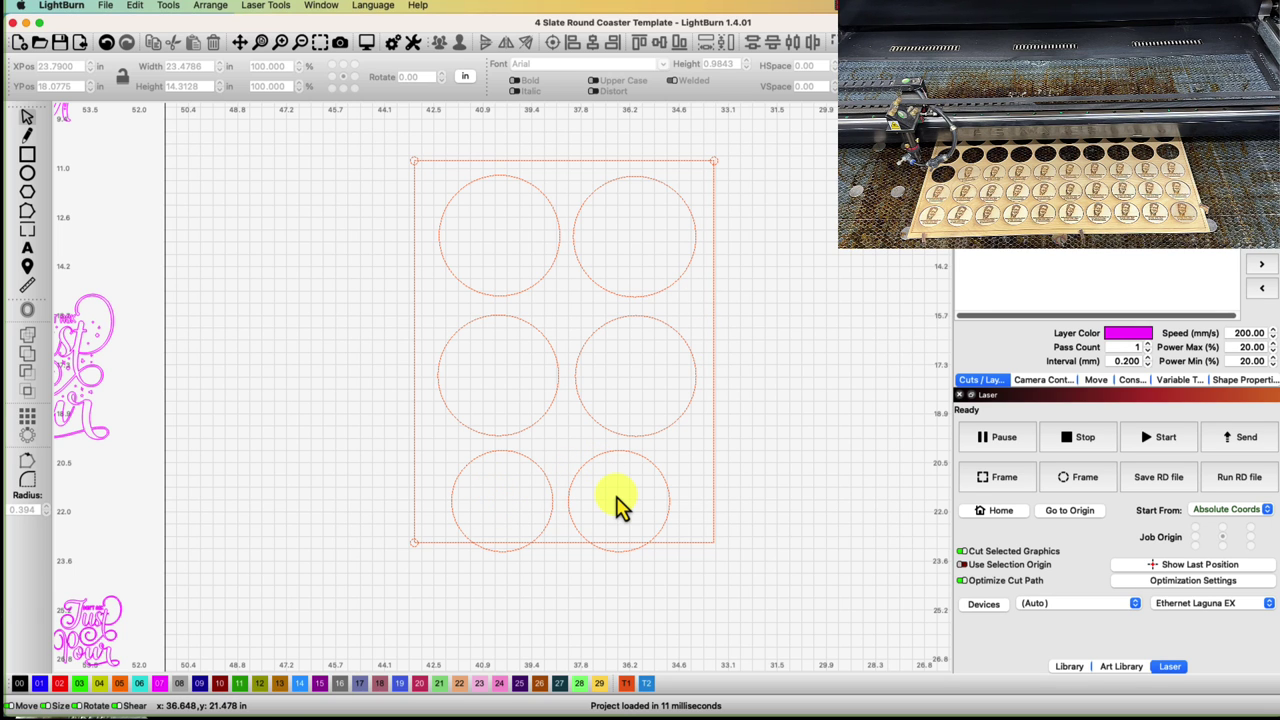
- Zoom to the coaster rectangle's top-left corner and switch to the Locate tool
scroll(403, 175, "up", 4)
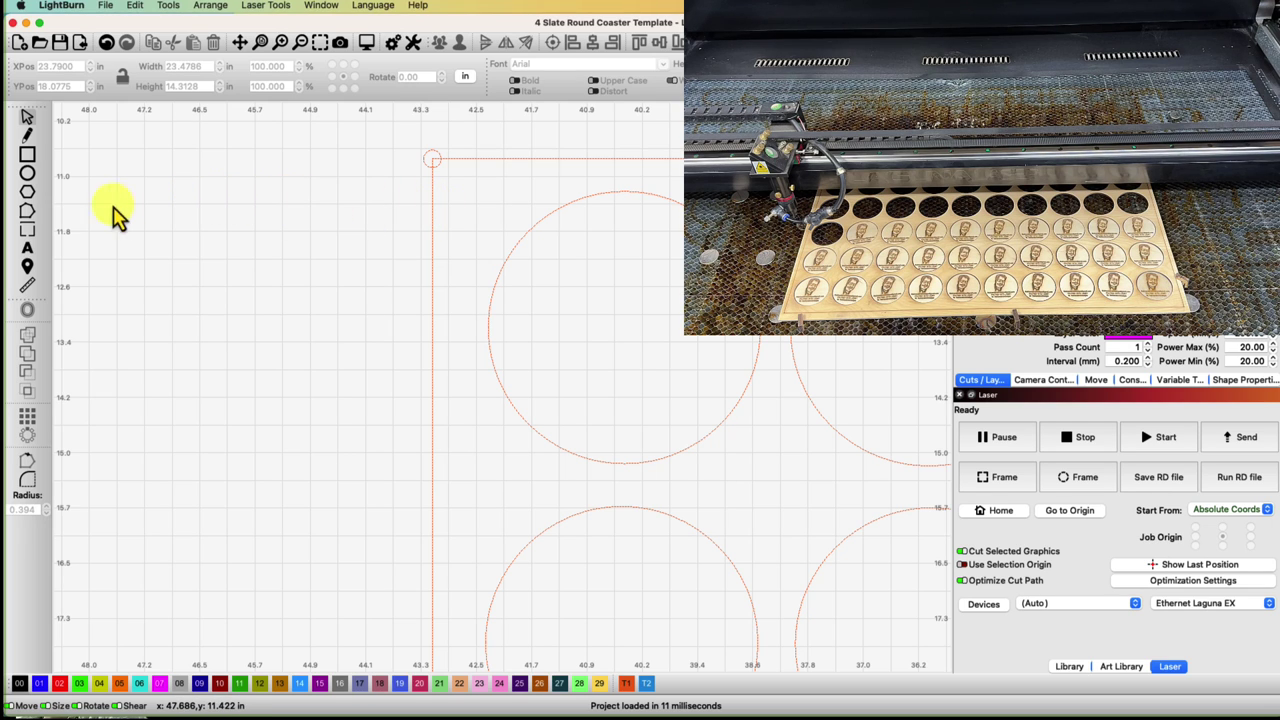
left_click(27, 267)
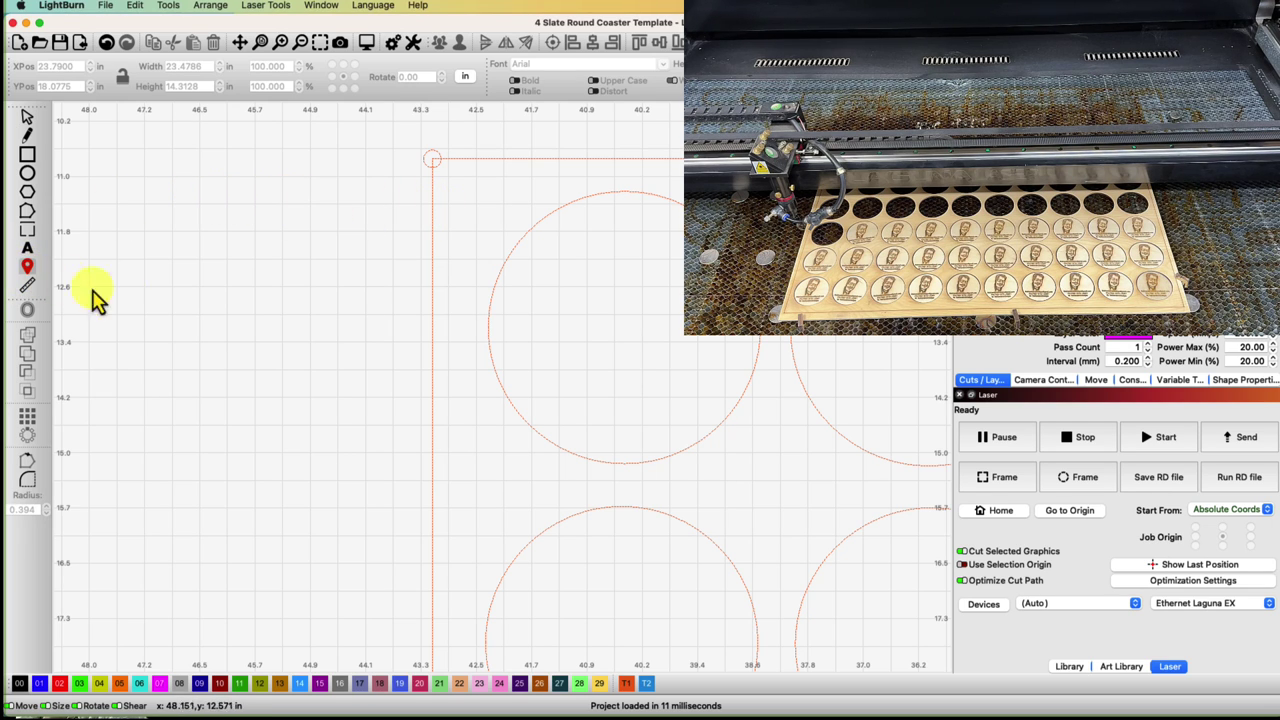